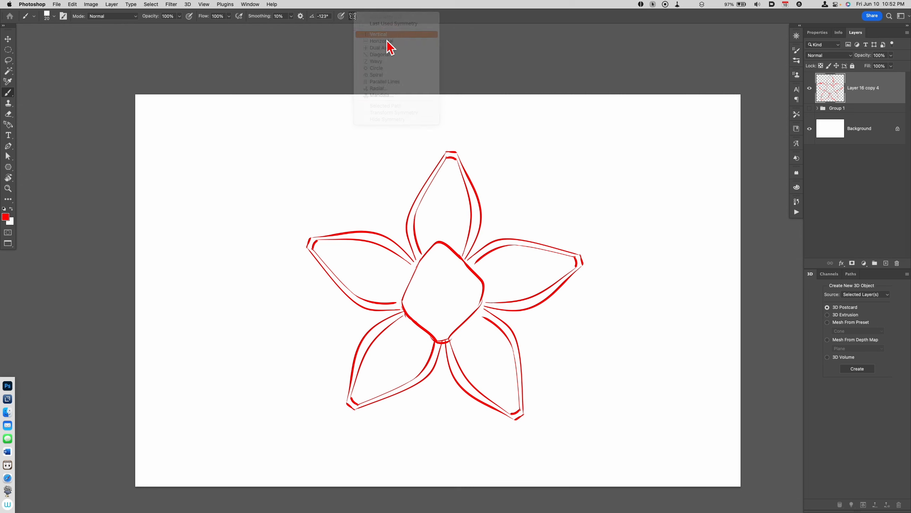
Step: Set up a vertical paint-symmetry axis through the flower's centre at about X 2594 px
left_click_drag(438, 291, 441, 291)
left_click(47, 16)
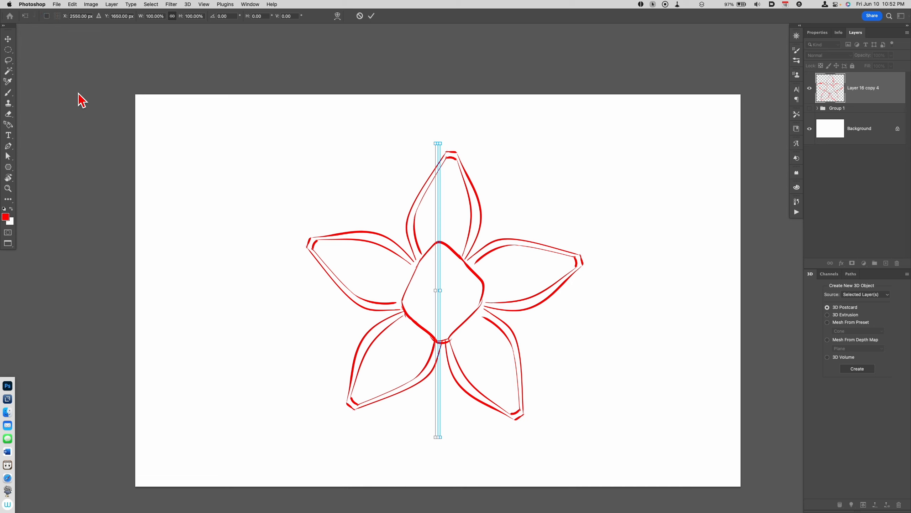
left_click_drag(436, 319, 443, 321)
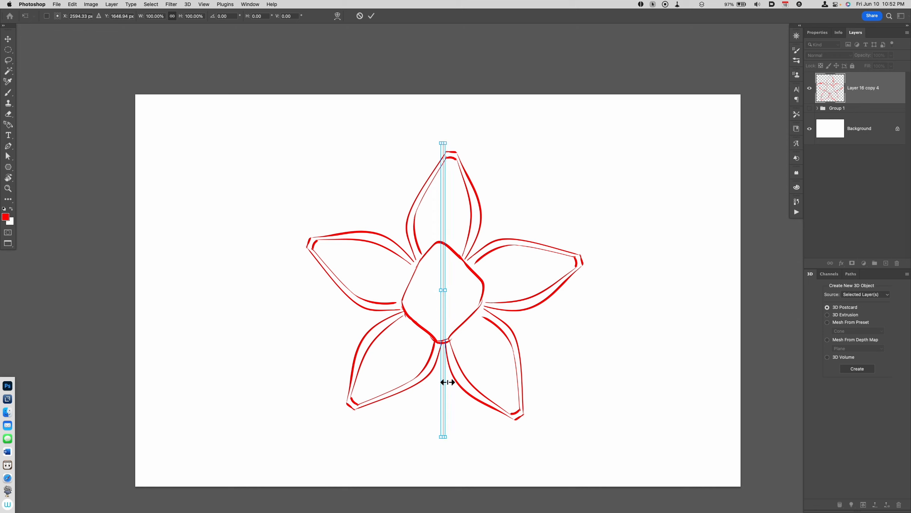
key("Return")
Step: Rotate the flower outline on Layer 16 copy 4 by about -1.8° to line it up with the symmetry axis
left_click(865, 98, "super")
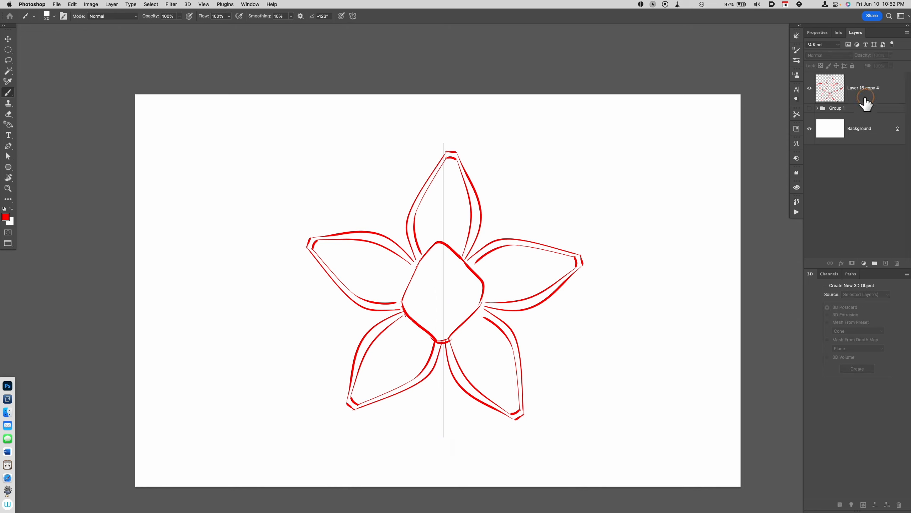
key("super+t")
left_click(842, 88)
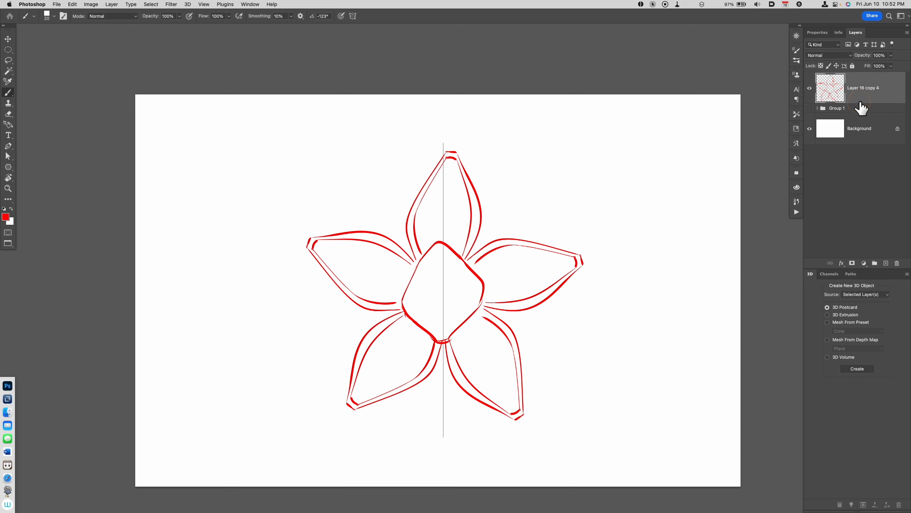
key("super+t")
left_click_drag(586, 429, 589, 432)
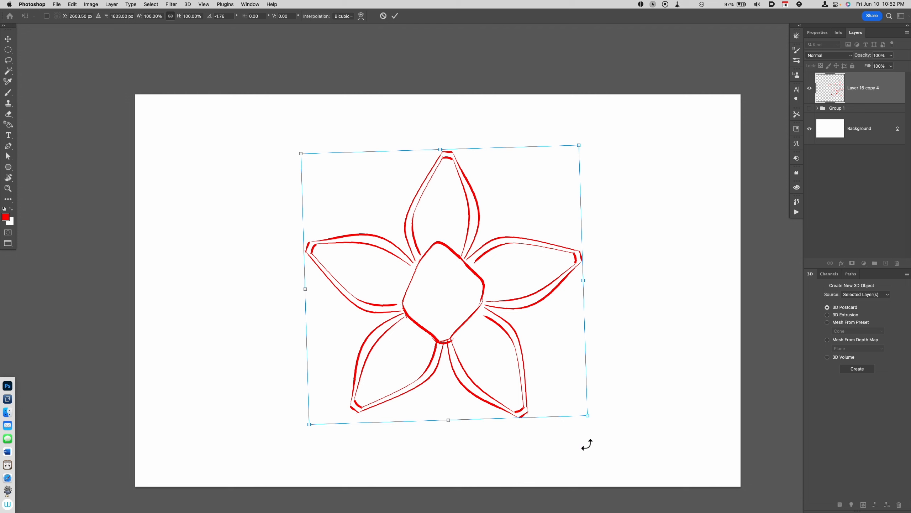
key("Return")
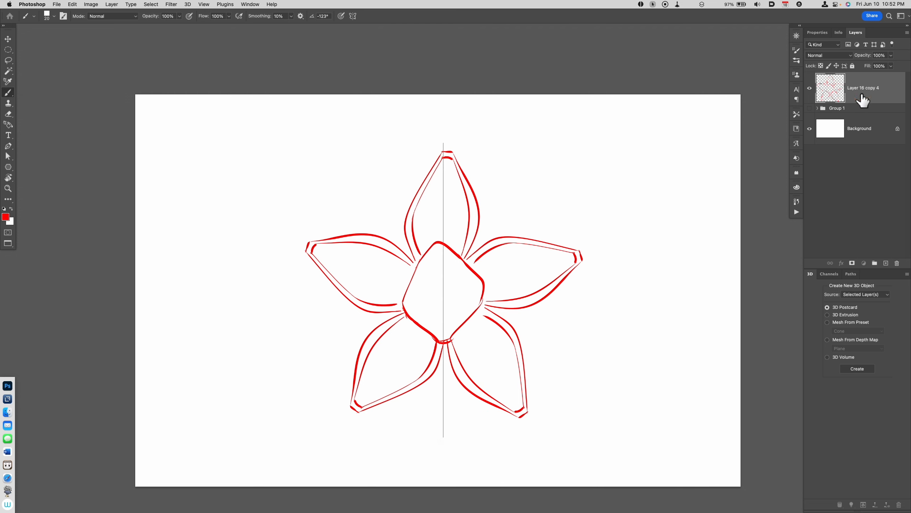
Step: Add a new layer and paint short mirrored scale-like strokes inside the top petal and the two side petals
key("alt+shift+super+n")
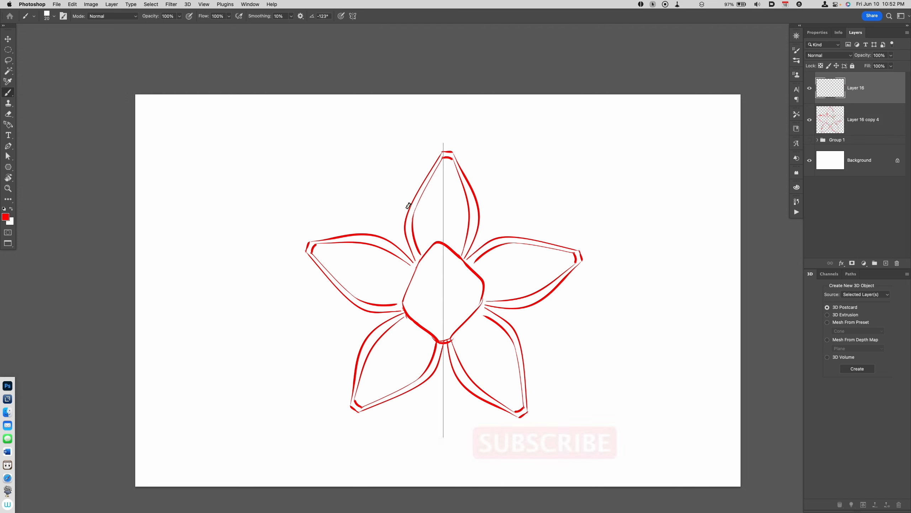
mouse_move(417, 215)
left_mouse_down()
mouse_move(415, 226)
mouse_move(433, 213)
mouse_move(436, 187)
mouse_move(449, 215)
mouse_move(426, 244)
mouse_move(460, 233)
mouse_move(483, 269)
mouse_move(503, 258)
mouse_move(496, 284)
mouse_move(518, 289)
mouse_move(491, 296)
left_mouse_up()
left_click_drag(547, 268, 521, 284)
mouse_move(554, 250)
left_mouse_down()
mouse_move(530, 262)
mouse_move(533, 271)
mouse_move(532, 249)
left_mouse_up()
left_click_drag(539, 252, 570, 256)
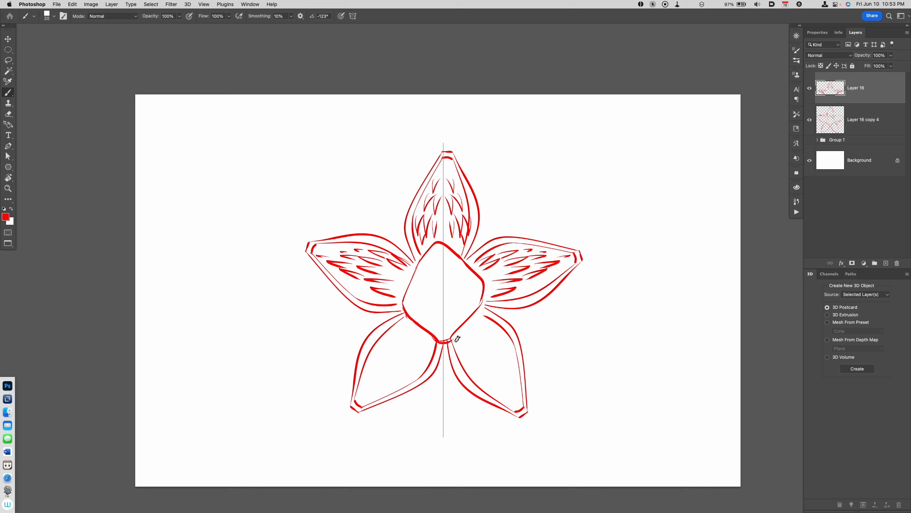
Step: Fill the two lower petals with mirrored short tapered texture strokes
mouse_move(457, 339)
left_mouse_down()
mouse_move(470, 355)
mouse_move(477, 337)
mouse_move(493, 337)
mouse_move(484, 375)
mouse_move(478, 364)
mouse_move(506, 373)
left_mouse_up()
mouse_move(504, 341)
left_mouse_down()
mouse_move(517, 369)
mouse_move(500, 393)
mouse_move(522, 393)
left_mouse_up()
left_click_drag(469, 370, 492, 390)
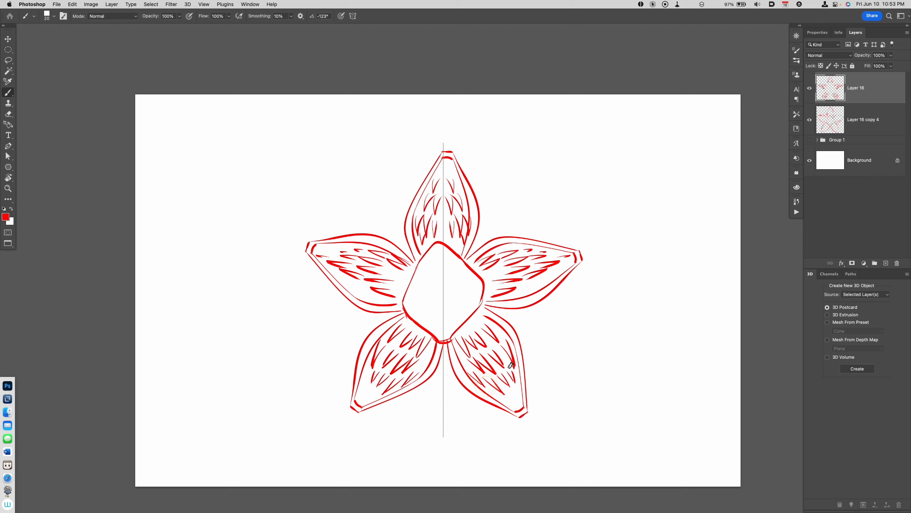
left_click_drag(501, 350, 513, 373)
left_click_drag(471, 326, 483, 336)
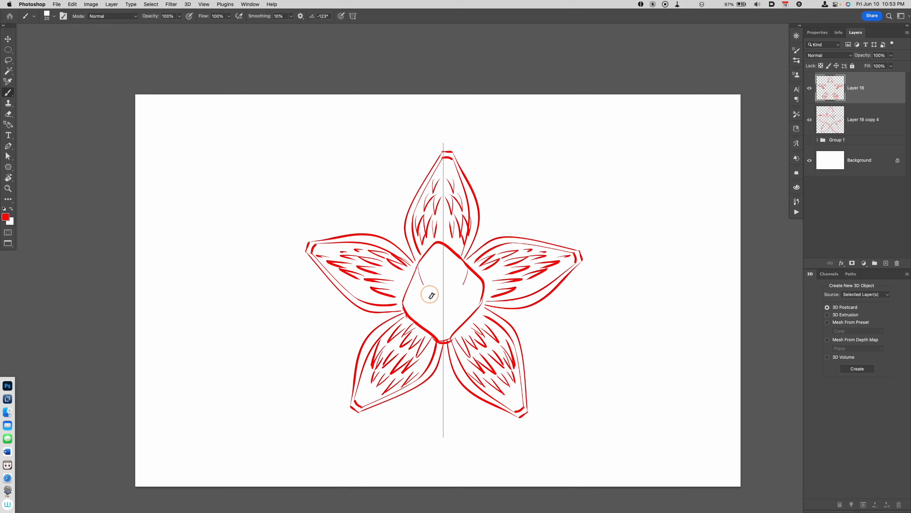
Step: Paint mirrored curved folds inside the central diamond, and turn paint symmetry off
left_click_drag(429, 295, 418, 264)
mouse_move(413, 292)
left_mouse_down()
mouse_move(415, 315)
mouse_move(429, 310)
left_mouse_up()
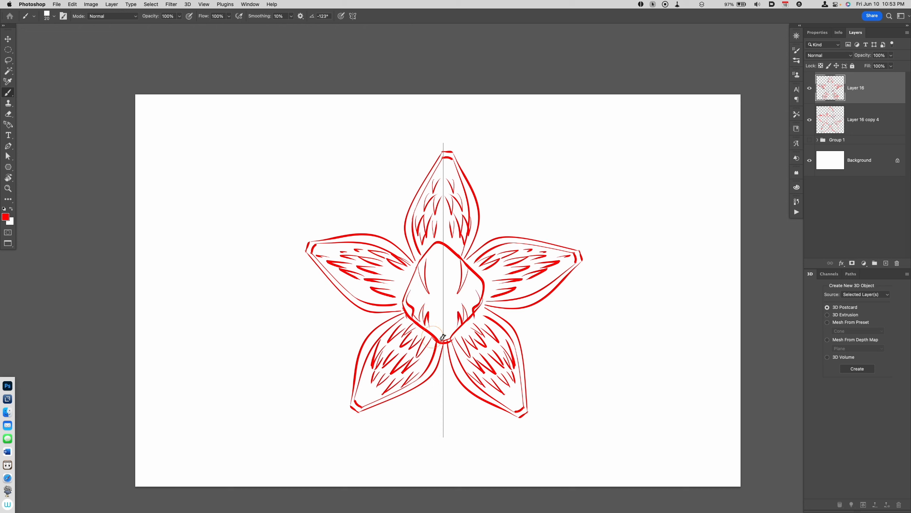
left_click(352, 15)
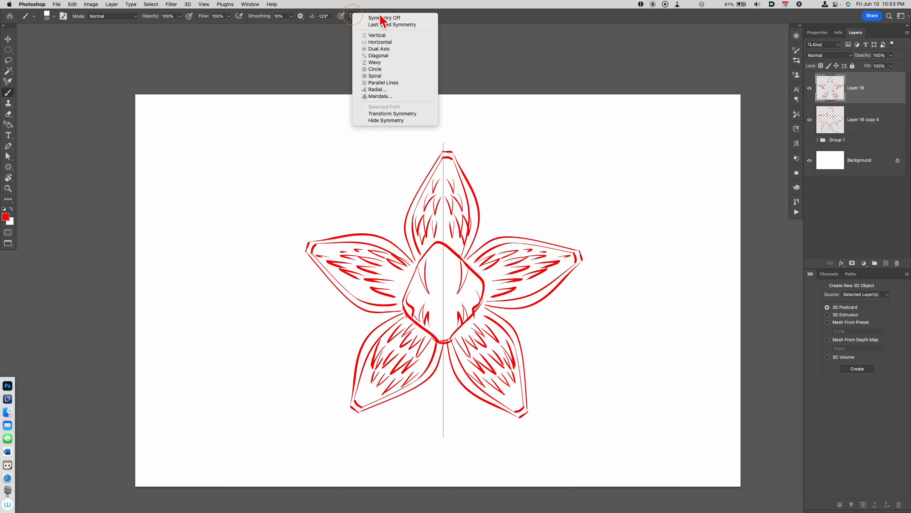
left_click(376, 24)
Step: Draw freehand fold lines down the central diamond and the upper rim of the mouth with its teeth
mouse_move(426, 257)
left_mouse_down()
mouse_move(439, 285)
mouse_move(442, 249)
mouse_move(450, 287)
mouse_move(452, 256)
mouse_move(449, 328)
left_mouse_up()
mouse_move(457, 259)
left_mouse_down()
mouse_move(456, 332)
mouse_move(436, 318)
mouse_move(440, 338)
left_mouse_up()
mouse_move(440, 337)
left_mouse_down()
mouse_move(442, 320)
mouse_move(445, 336)
mouse_move(452, 324)
left_mouse_up()
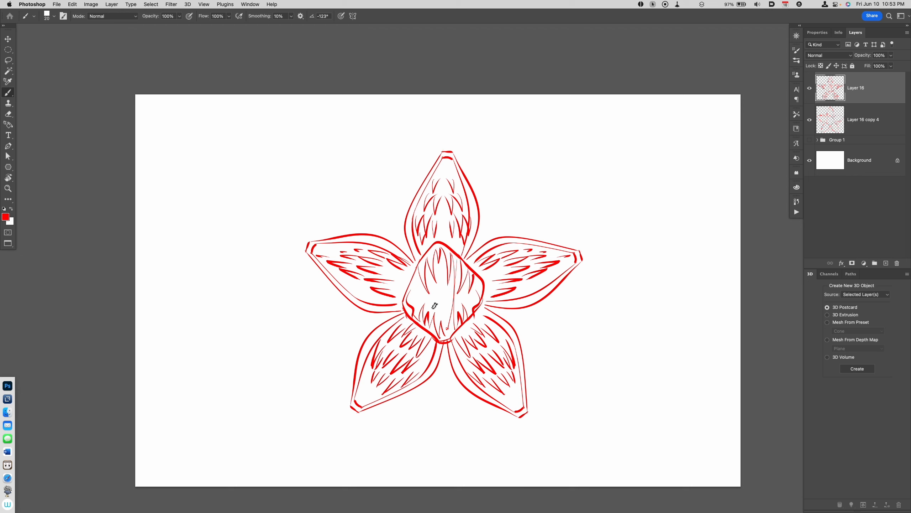
mouse_move(428, 301)
left_mouse_down()
mouse_move(461, 293)
mouse_move(453, 321)
mouse_move(437, 315)
mouse_move(439, 293)
mouse_move(431, 314)
mouse_move(451, 299)
left_mouse_up()
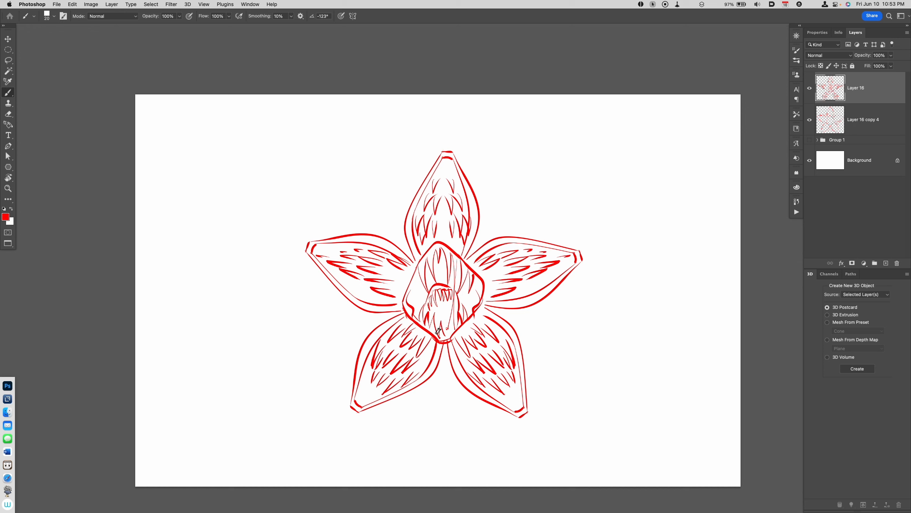
Step: Complete the mouth's sides and lower teeth, and fill the mouth opening with red
left_click_drag(438, 330, 427, 310)
mouse_move(432, 292)
left_mouse_down()
mouse_move(443, 328)
mouse_move(461, 331)
mouse_move(454, 327)
left_mouse_up()
key("g")
left_click(451, 320)
key("b")
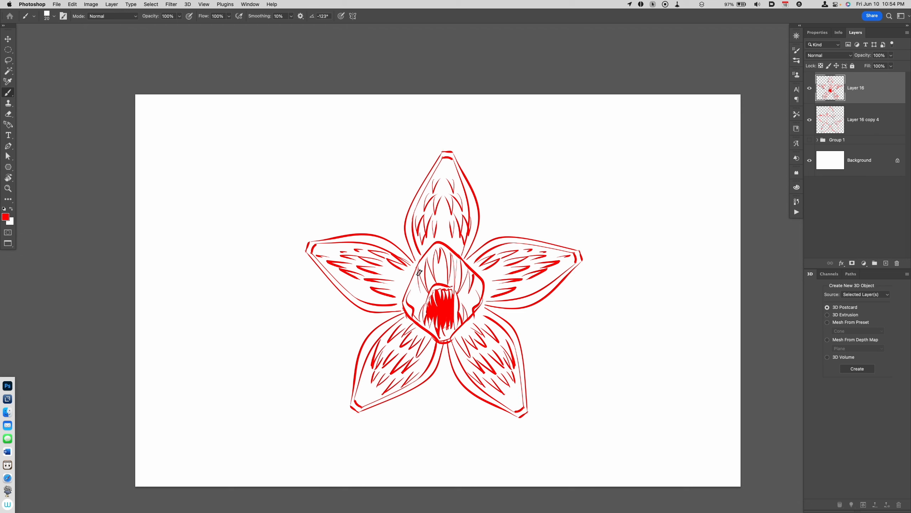
Step: Shade the area around the mouth inside the central diamond with fine hatching lines
left_click_drag(414, 288, 421, 316)
mouse_move(423, 284)
left_mouse_down()
mouse_move(428, 304)
mouse_move(462, 316)
mouse_move(480, 302)
left_mouse_up()
mouse_move(462, 264)
left_mouse_down()
mouse_move(460, 297)
mouse_move(451, 283)
mouse_move(429, 290)
left_mouse_up()
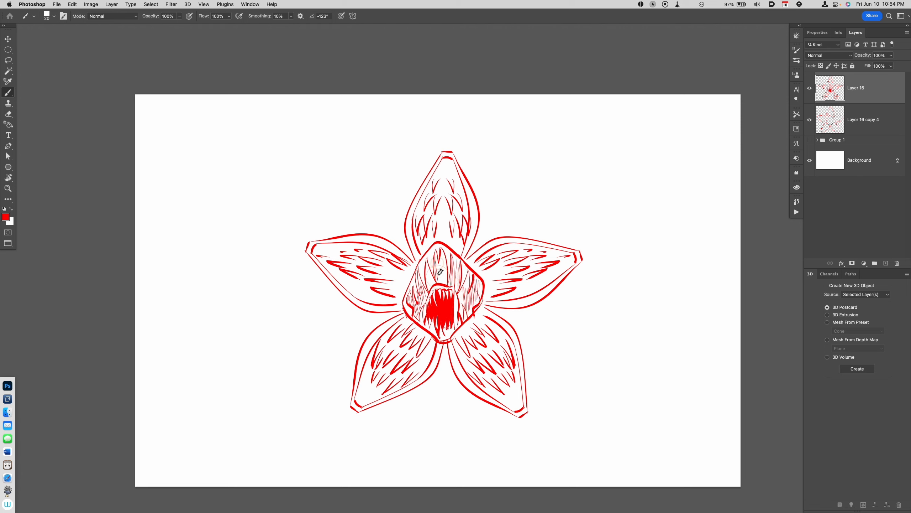
left_click_drag(448, 259, 444, 281)
mouse_move(450, 255)
left_mouse_down()
mouse_move(447, 282)
mouse_move(436, 285)
left_mouse_up()
Step: Cut thin freehand slivers out of the solid red mouth fill to suggest more teeth
key("l")
left_click_drag(444, 310, 445, 323)
key("super+x")
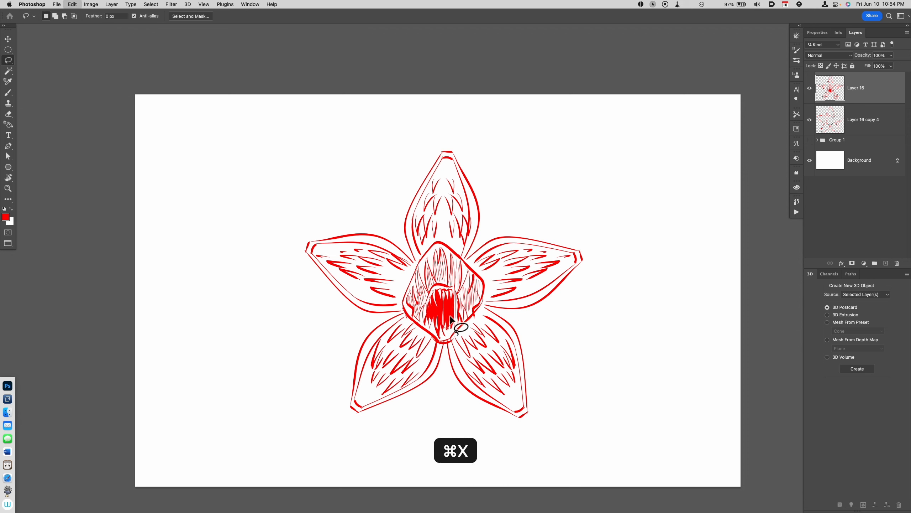
key("super+x")
key("b")
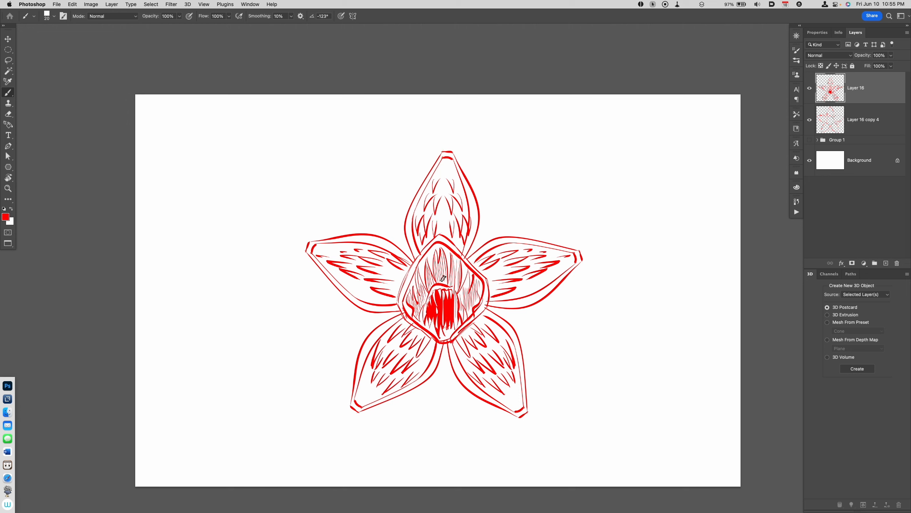
Step: Thicken the folds above the mouth with bolder strokes and add accent strokes to the flower's left petal
mouse_move(427, 266)
left_mouse_down()
mouse_move(429, 292)
mouse_move(436, 284)
left_mouse_up()
mouse_move(435, 251)
left_mouse_down()
mouse_move(434, 279)
mouse_move(455, 287)
left_mouse_up()
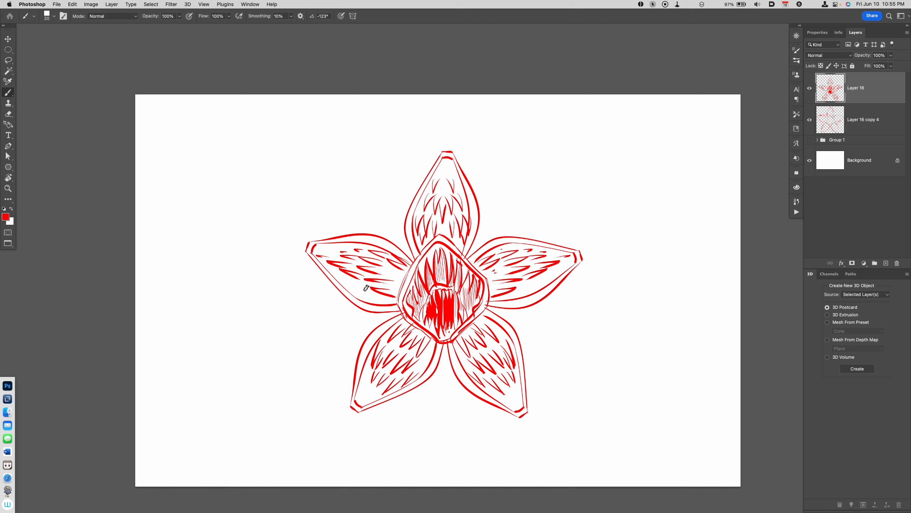
mouse_move(365, 291)
left_mouse_down()
mouse_move(348, 281)
mouse_move(369, 286)
left_mouse_up()
left_click_drag(340, 256, 328, 252)
mouse_move(399, 290)
left_mouse_down()
mouse_move(385, 286)
mouse_move(399, 276)
left_mouse_up()
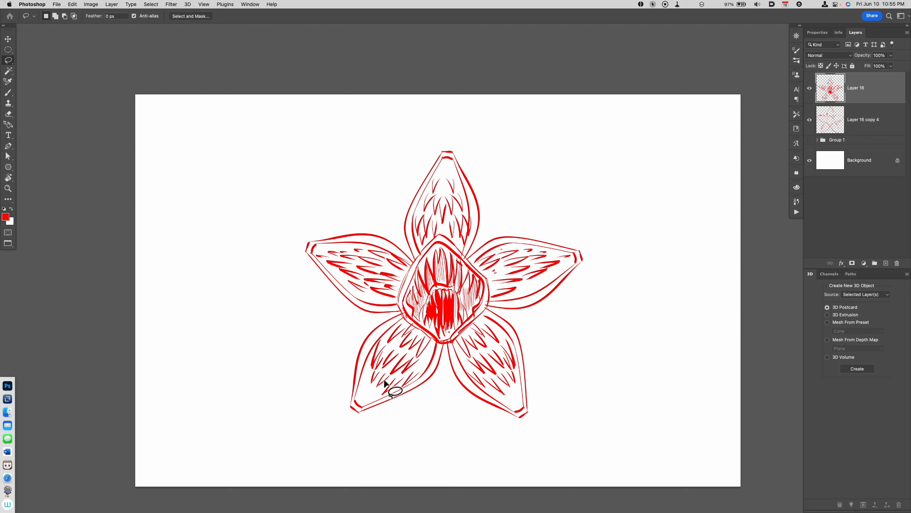
Step: Cut freehand slivers out of the texture strokes in the two lower petals
key("super+x")
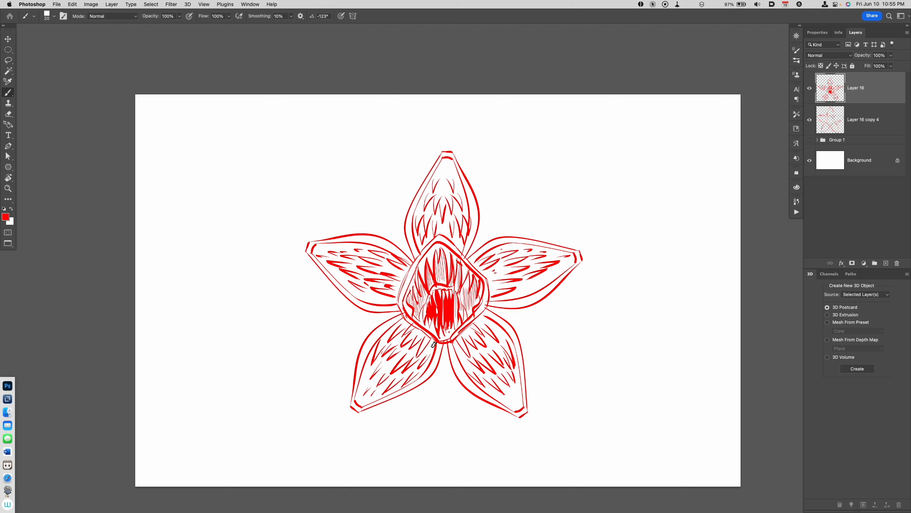
key("l")
left_click_drag(485, 387, 503, 398)
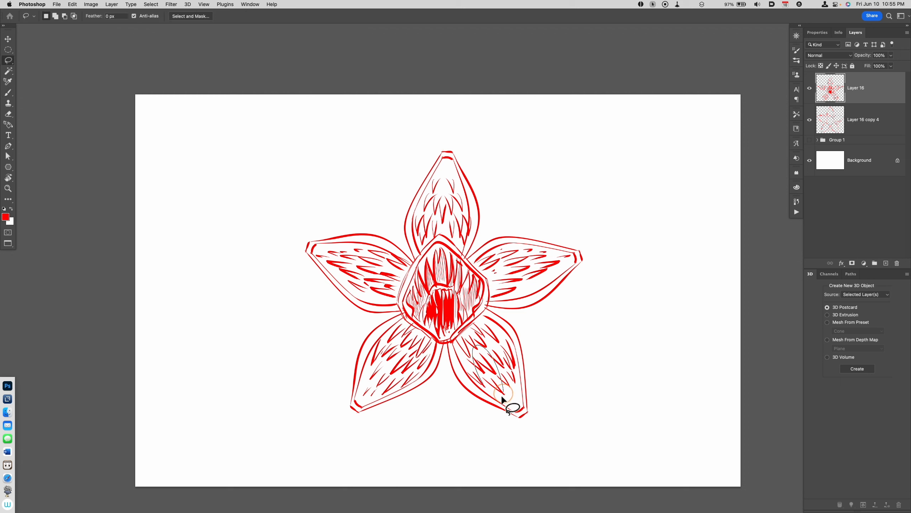
key("super+x")
key("b")
Step: Add extra accent strokes and small dots to the lower right, right and top petals
left_click_drag(477, 357, 502, 392)
left_click_drag(505, 388, 510, 393)
left_click(515, 398)
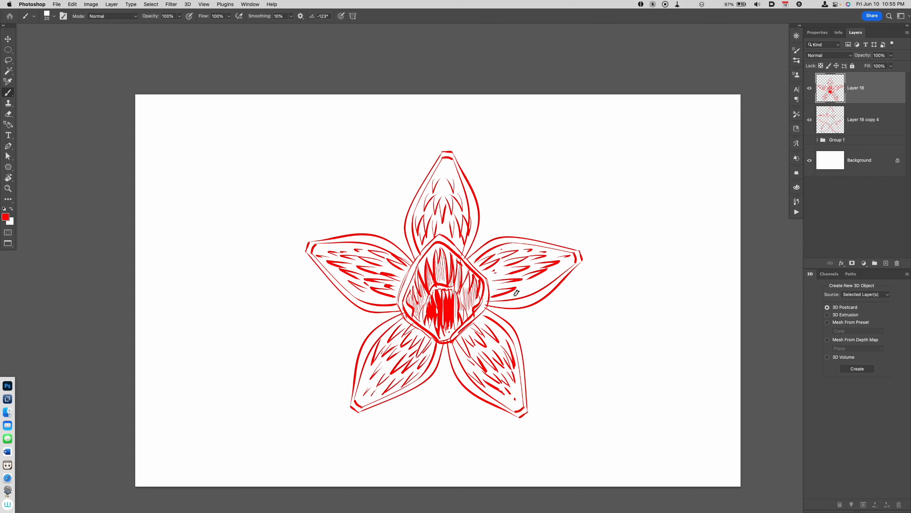
left_click_drag(515, 292, 533, 286)
left_click_drag(530, 289, 543, 278)
mouse_move(453, 168)
left_mouse_down()
mouse_move(458, 184)
mouse_move(428, 195)
left_mouse_up()
Step: Merge the two flower layers, scale the flower down and move it to the upper middle of the canvas
left_click(861, 122, "super")
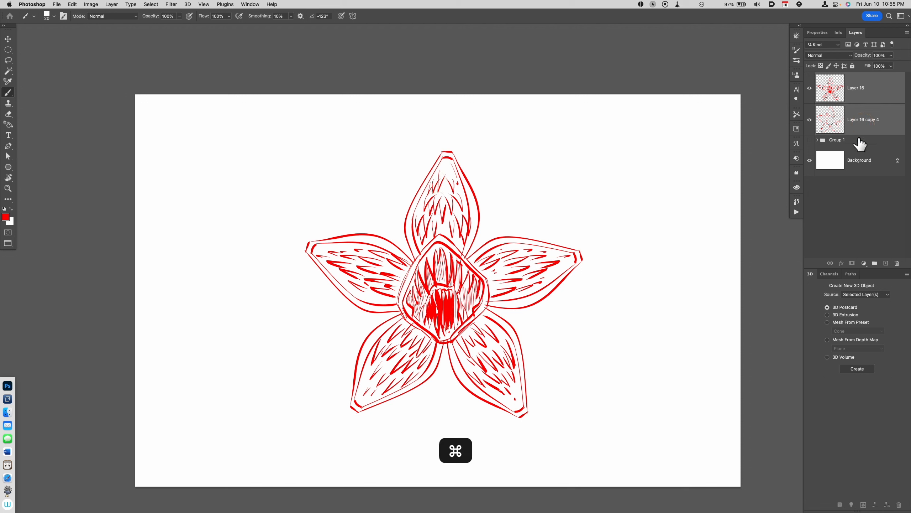
key("super+e")
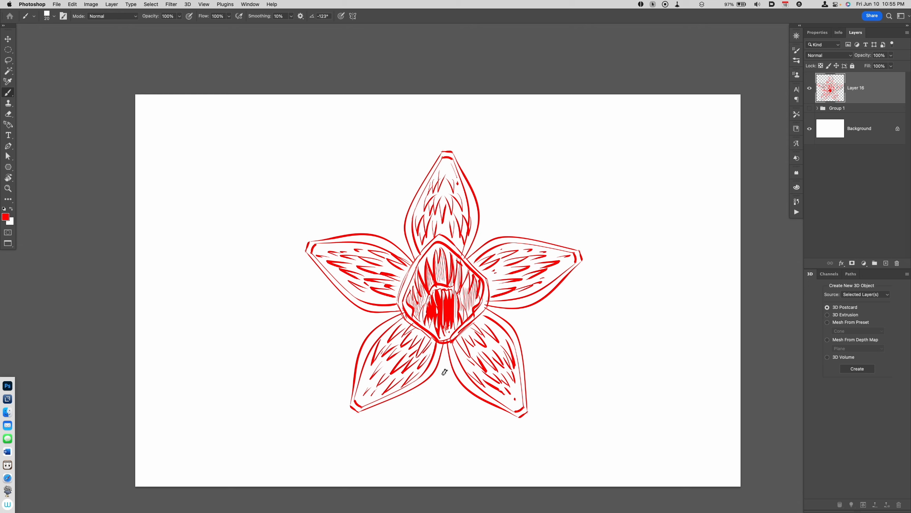
key("super+t")
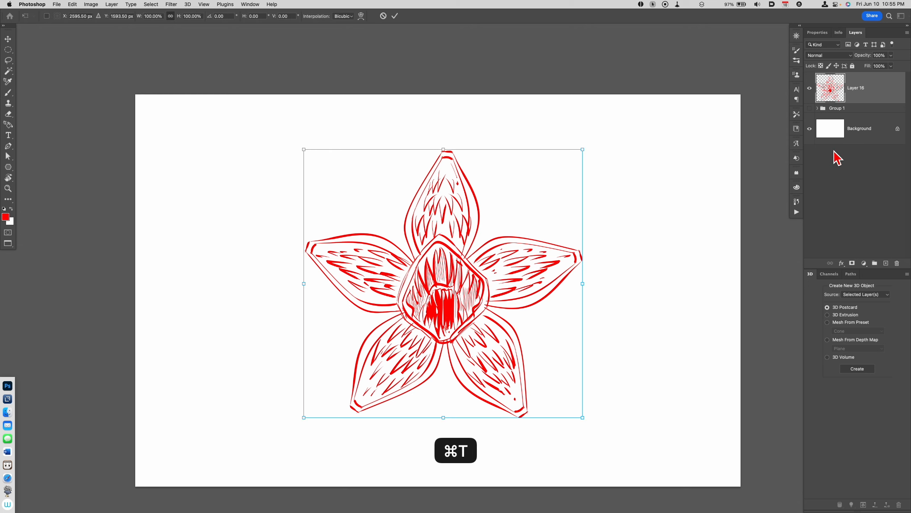
left_click_drag(582, 416, 534, 393)
left_click_drag(489, 348, 448, 287)
key("Return")
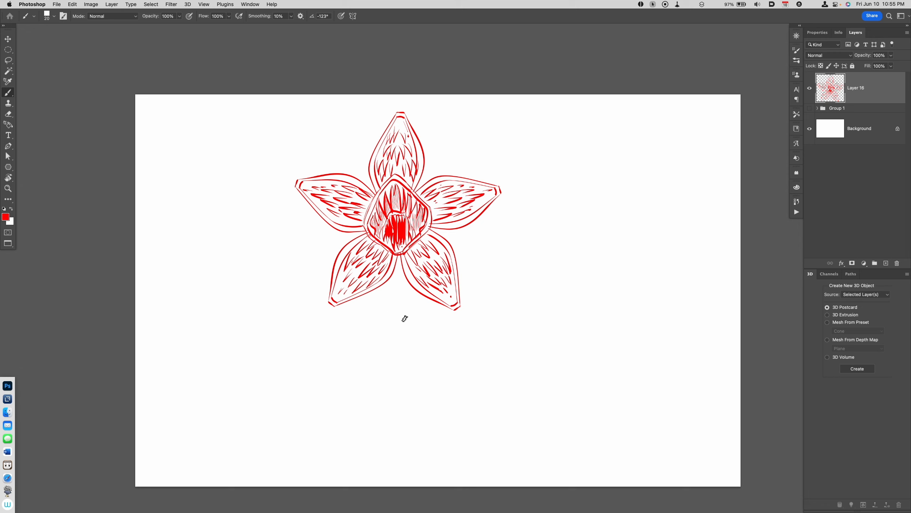
Step: Add a new layer and sketch a curved body guideline, the neck's side lines and the collarbones below the flower head
key("alt+shift+super+n")
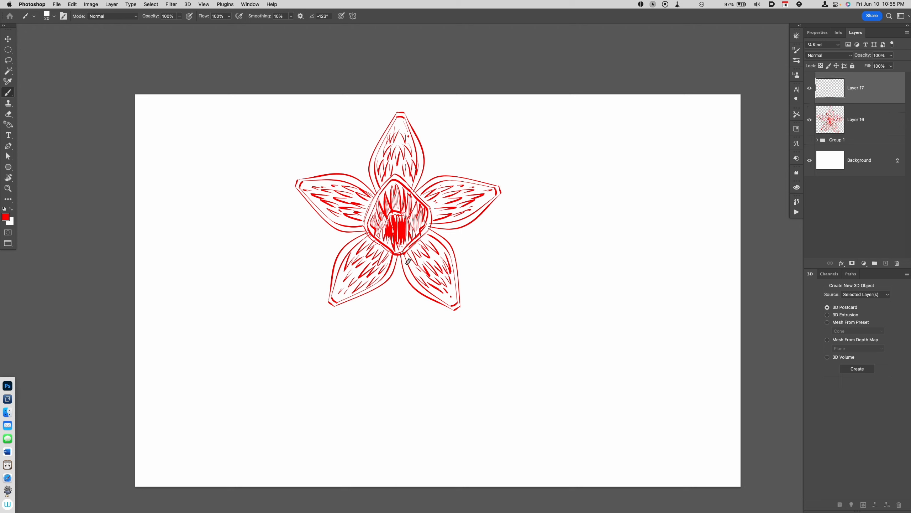
left_click_drag(406, 251, 482, 373)
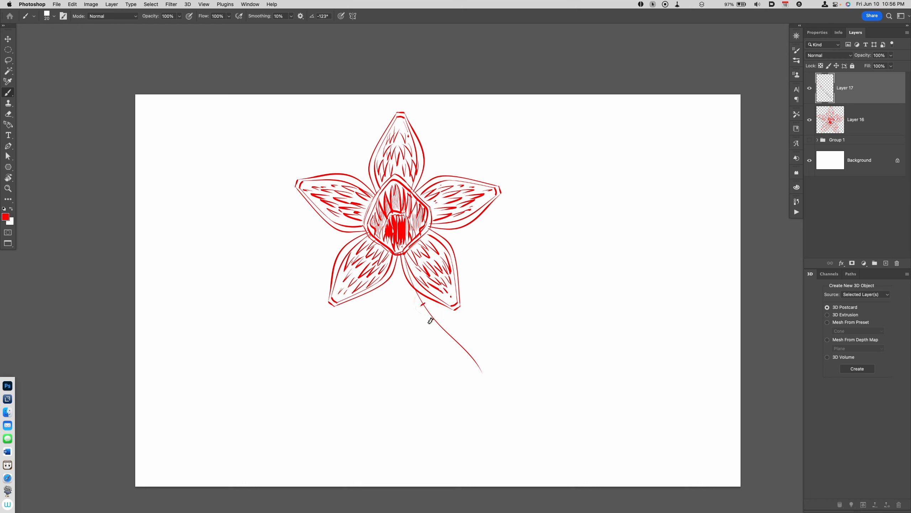
mouse_move(386, 281)
left_mouse_down()
mouse_move(409, 338)
mouse_move(419, 309)
mouse_move(420, 346)
mouse_move(424, 307)
mouse_move(466, 314)
left_mouse_up()
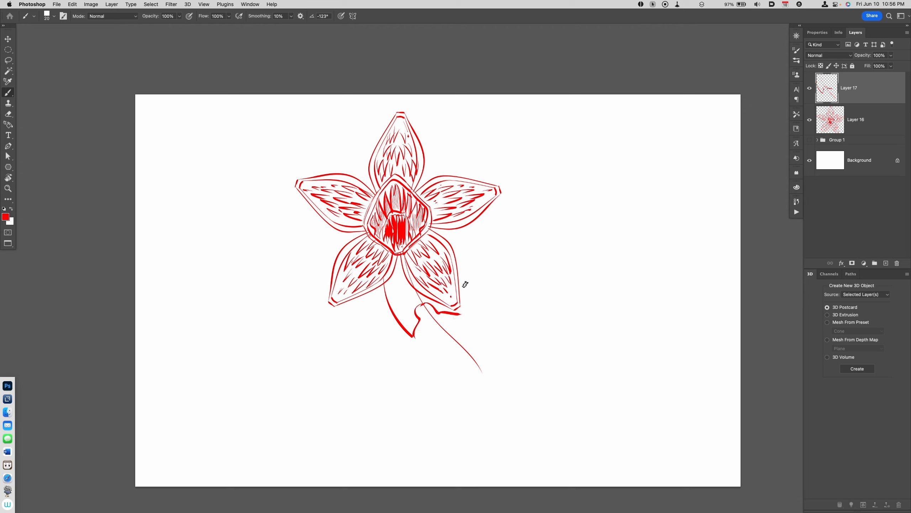
left_click_drag(457, 266, 469, 307)
Step: Sketch the chest contours and the lower torso edges beneath the collarbones
mouse_move(414, 336)
left_mouse_down()
mouse_move(420, 321)
mouse_move(441, 359)
left_mouse_up()
left_click_drag(458, 317, 463, 347)
mouse_move(468, 308)
left_mouse_down()
mouse_move(468, 335)
mouse_move(480, 345)
left_mouse_up()
left_click_drag(427, 358, 424, 364)
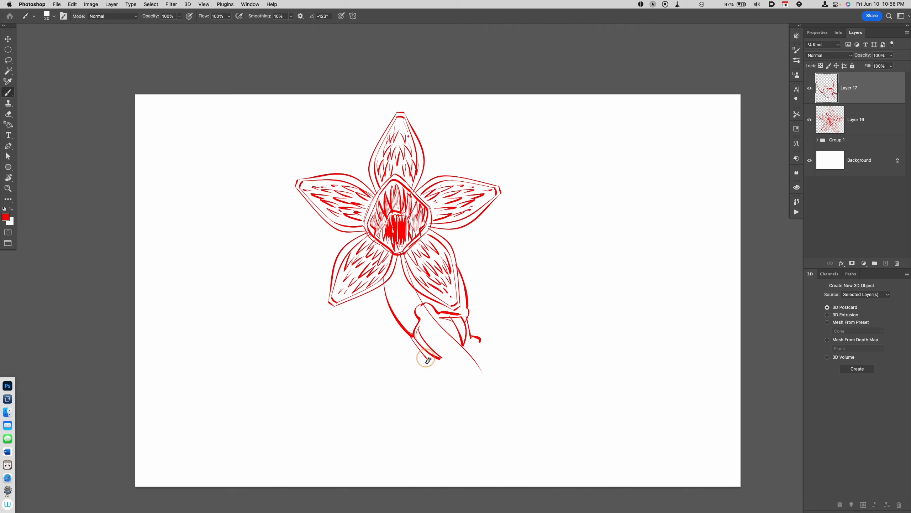
Step: Draw the shoulder, the upper arm extending to the right and the forearm rising from the elbow
left_click_drag(445, 238, 483, 244)
left_click_drag(477, 244, 460, 262)
left_click_drag(479, 244, 544, 253)
left_click_drag(460, 264, 534, 267)
left_click_drag(469, 269, 559, 268)
left_click_drag(581, 170, 538, 258)
left_click_drag(588, 180, 554, 271)
Step: Draw a drooping hand with long pointed, clawed fingers and a bent thumb at the end of the raised forearm
left_click_drag(581, 169, 609, 161)
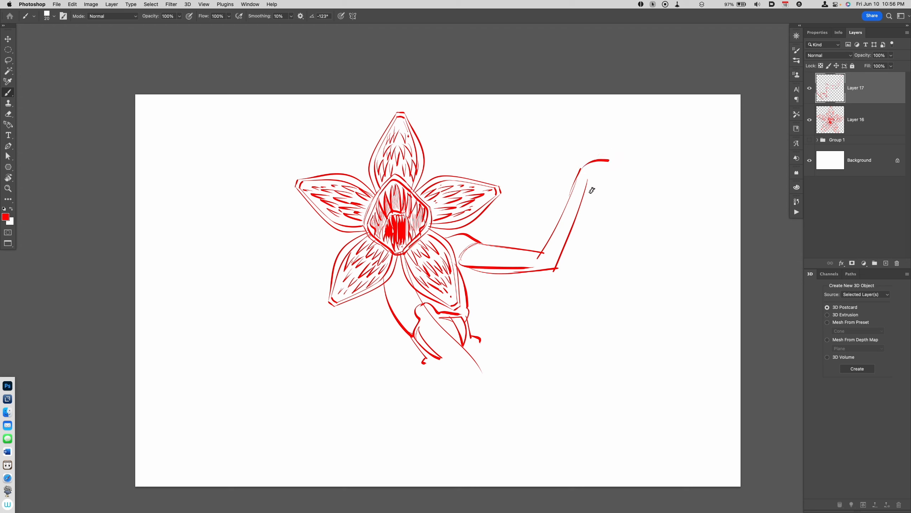
key("super+z")
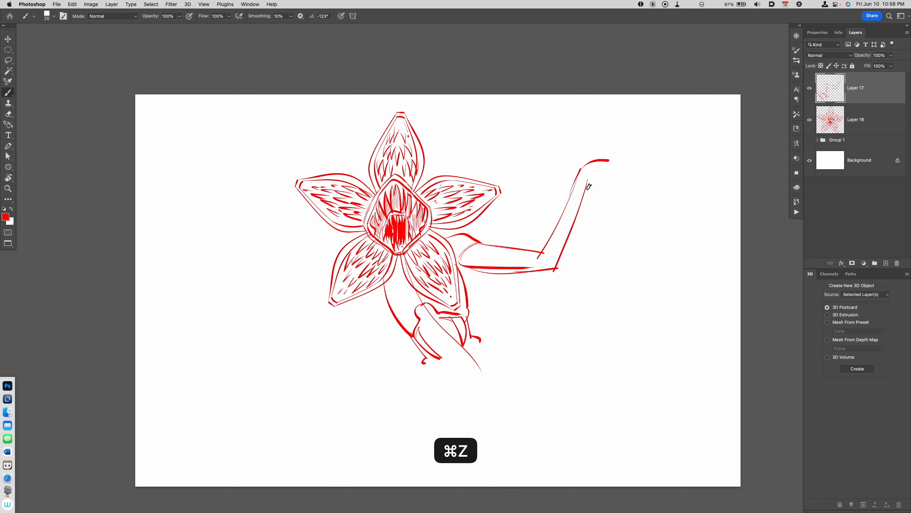
mouse_move(587, 176)
left_mouse_down()
mouse_move(617, 165)
mouse_move(623, 192)
mouse_move(591, 192)
mouse_move(604, 227)
left_mouse_up()
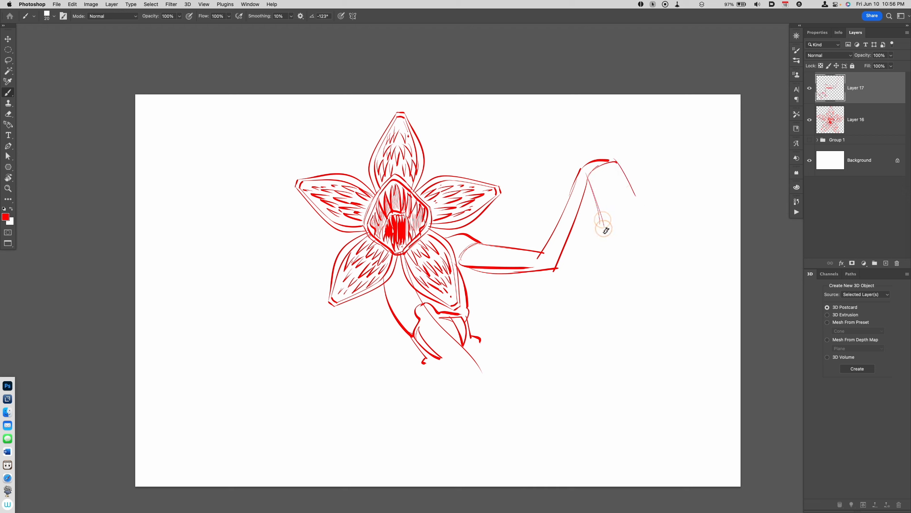
left_click_drag(612, 162, 631, 207)
left_click_drag(592, 176, 589, 235)
mouse_move(590, 216)
left_mouse_down()
mouse_move(596, 195)
mouse_move(610, 231)
mouse_move(609, 216)
mouse_move(614, 267)
left_mouse_up()
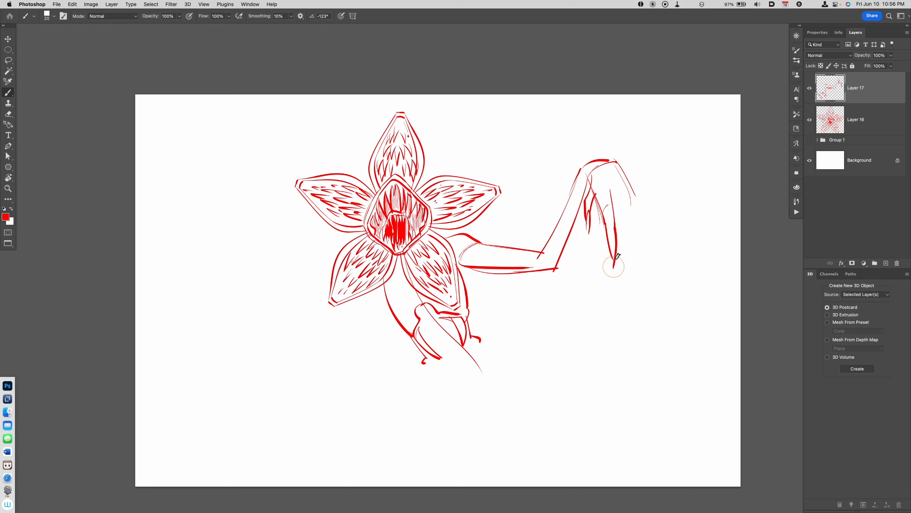
left_click_drag(621, 186, 620, 248)
mouse_move(617, 162)
left_mouse_down()
mouse_move(638, 197)
mouse_move(630, 248)
mouse_move(646, 188)
mouse_move(646, 212)
left_mouse_up()
mouse_move(647, 204)
left_mouse_down()
mouse_move(648, 228)
mouse_move(611, 261)
left_mouse_up()
left_click_drag(620, 230, 621, 252)
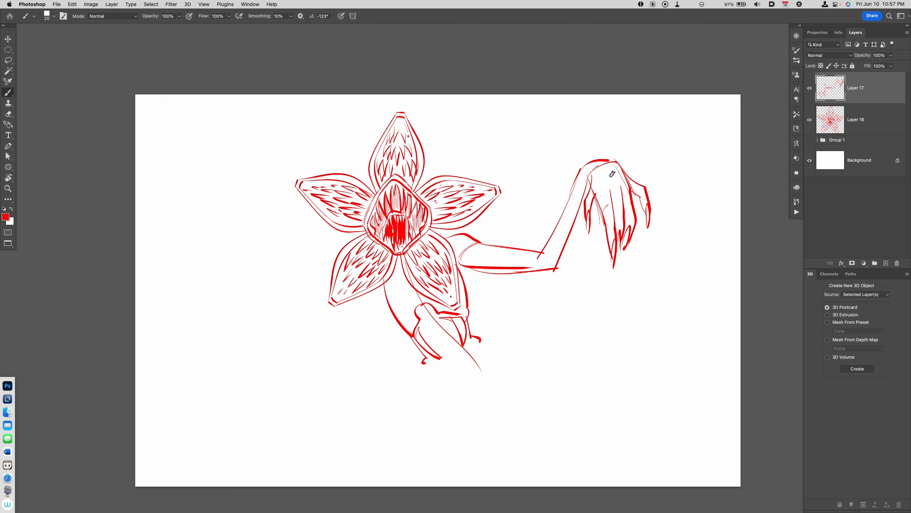
left_click_drag(609, 162, 619, 164)
Step: Thicken the raised arm's outlines and add inner muscle contours along its upper arm, elbow and forearm
left_click_drag(544, 255, 551, 257)
left_click_drag(472, 246, 546, 254)
left_click_drag(467, 258, 539, 257)
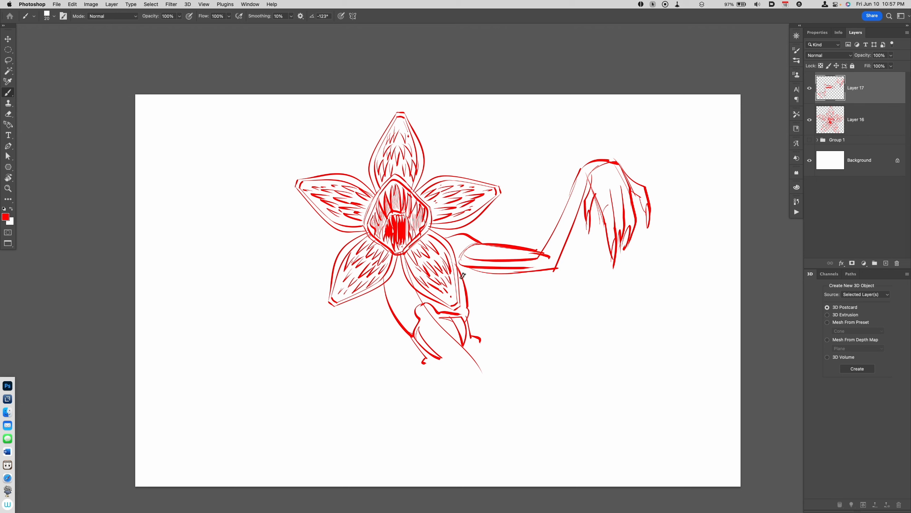
left_click_drag(461, 275, 527, 275)
left_click_drag(566, 224, 538, 268)
mouse_move(579, 180)
left_mouse_down()
mouse_move(544, 254)
mouse_move(558, 248)
mouse_move(552, 263)
left_mouse_up()
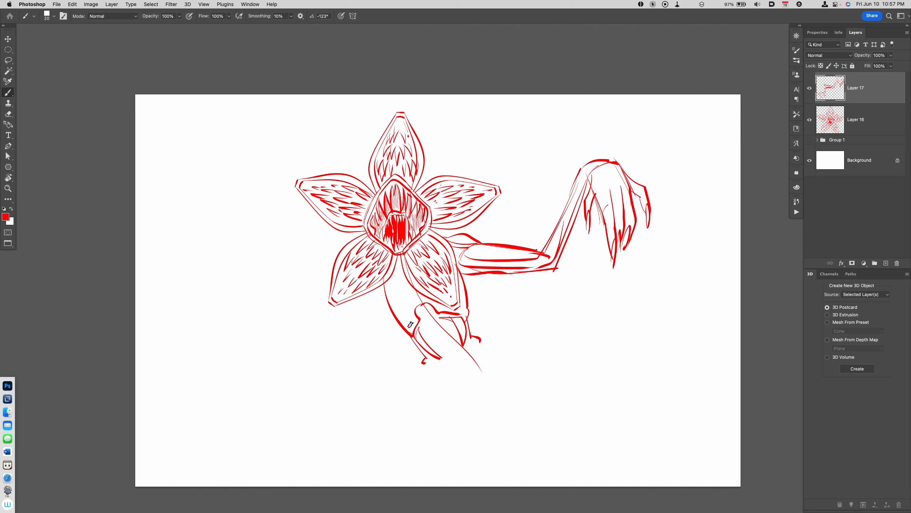
Step: Draw the second arm, with the upper arm descending from below the lower-left petal and the forearm extending left
left_click_drag(419, 304, 338, 336)
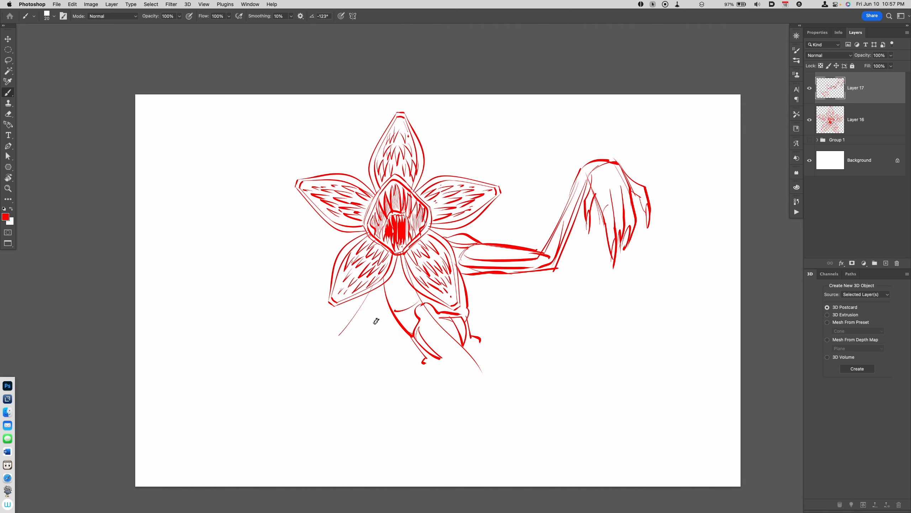
mouse_move(396, 297)
left_mouse_down()
mouse_move(352, 348)
mouse_move(347, 336)
left_mouse_up()
left_click_drag(386, 288, 343, 347)
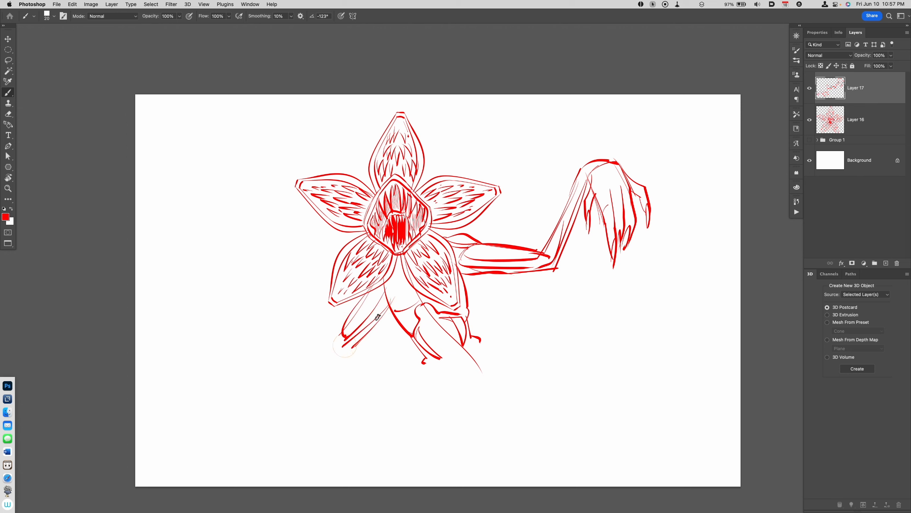
left_click_drag(378, 317, 349, 348)
left_click_drag(253, 349, 344, 335)
Step: Draw the lowered hand at the end of the left forearm with a rounded palm and curled, pointed fingers
mouse_move(245, 357)
left_mouse_down()
mouse_move(348, 352)
mouse_move(292, 350)
mouse_move(343, 334)
mouse_move(235, 363)
mouse_move(217, 378)
mouse_move(256, 369)
mouse_move(259, 381)
mouse_move(243, 417)
left_mouse_up()
left_click_drag(232, 379, 221, 399)
left_click_drag(220, 400, 243, 418)
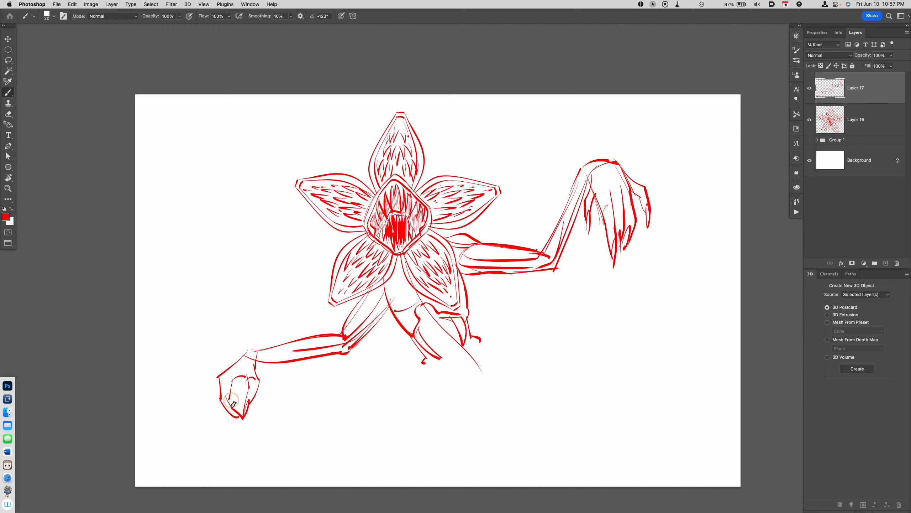
mouse_move(234, 379)
left_mouse_down()
mouse_move(231, 400)
mouse_move(219, 408)
left_mouse_up()
left_click_drag(219, 408, 236, 426)
mouse_move(222, 395)
left_mouse_down()
mouse_move(239, 433)
mouse_move(212, 424)
mouse_move(233, 435)
left_mouse_up()
left_click_drag(220, 402, 239, 429)
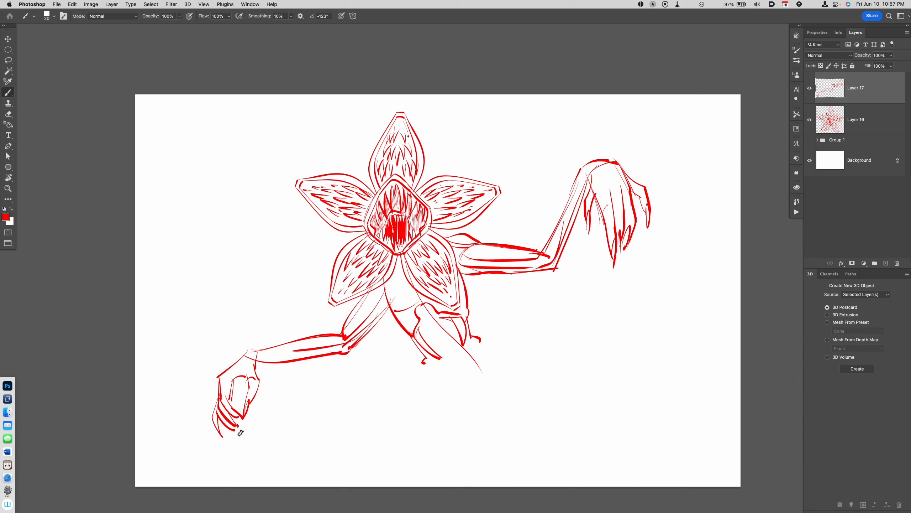
Step: Fill the lowered hand's palm hollow with red and add short strokes to the neck and the raised hand's claws
key("g")
left_click(243, 383)
key("b")
left_click_drag(398, 260, 401, 279)
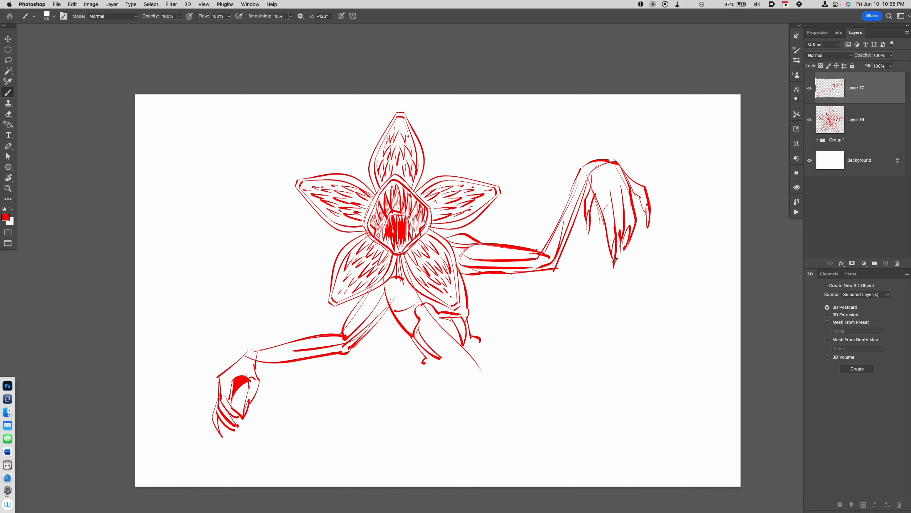
left_click_drag(618, 240, 622, 257)
Step: Fill the shoulder and neck area beneath the lower petals with solid red shadow and touch up the neck with brush strokes
left_click_drag(580, 174, 539, 253)
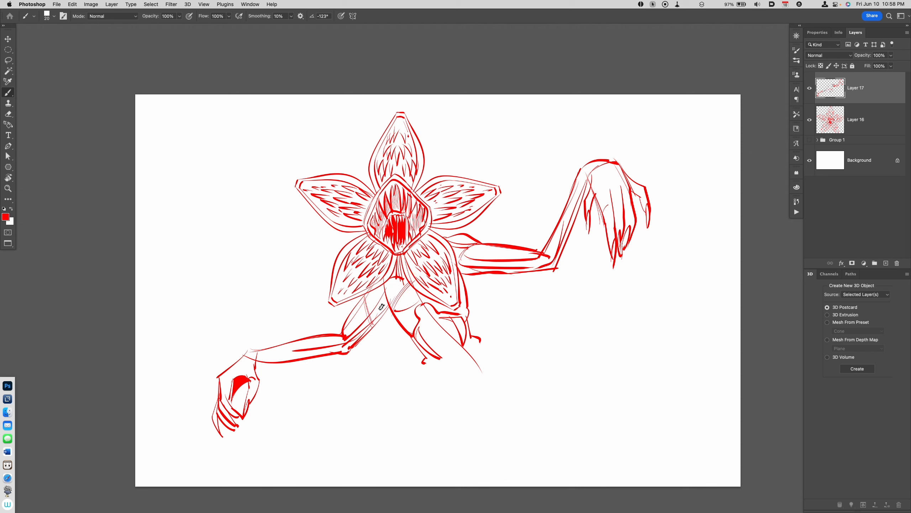
key("super+z")
key("g")
left_click(382, 306)
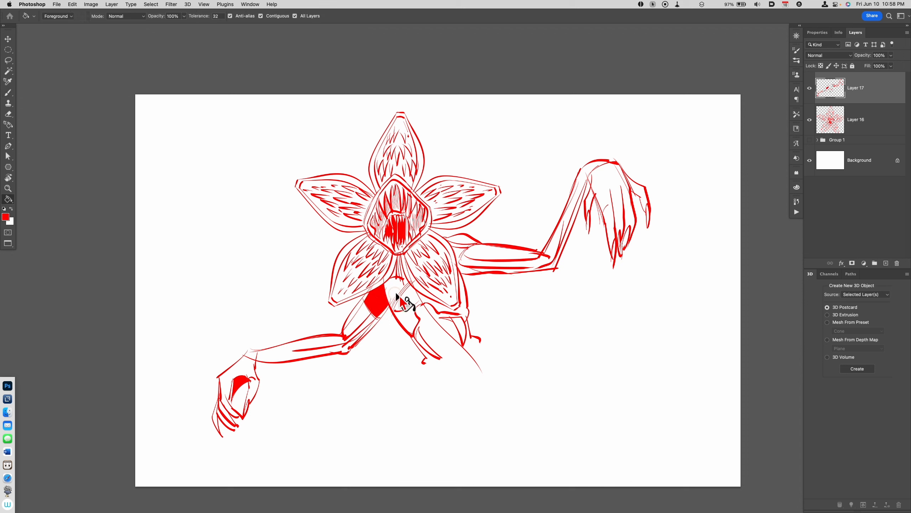
left_click(396, 298)
left_click(377, 309)
key("super+z")
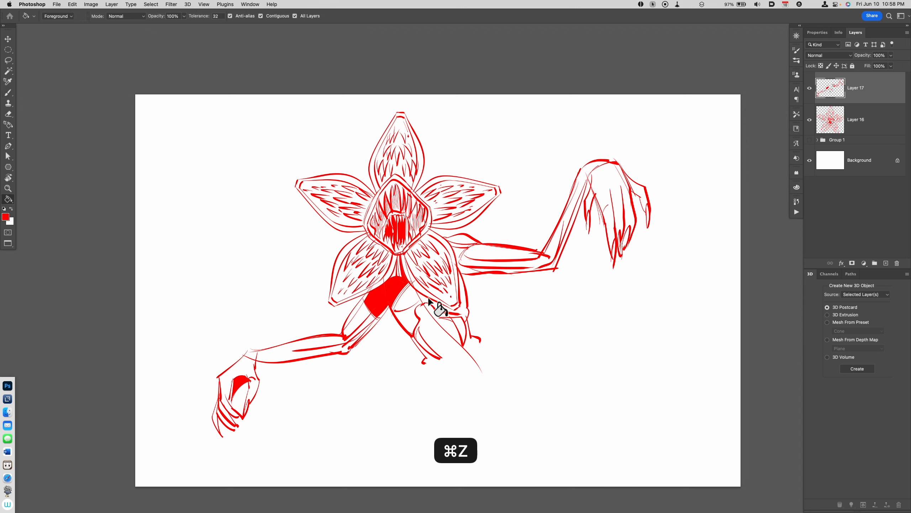
left_click(366, 299)
key("b")
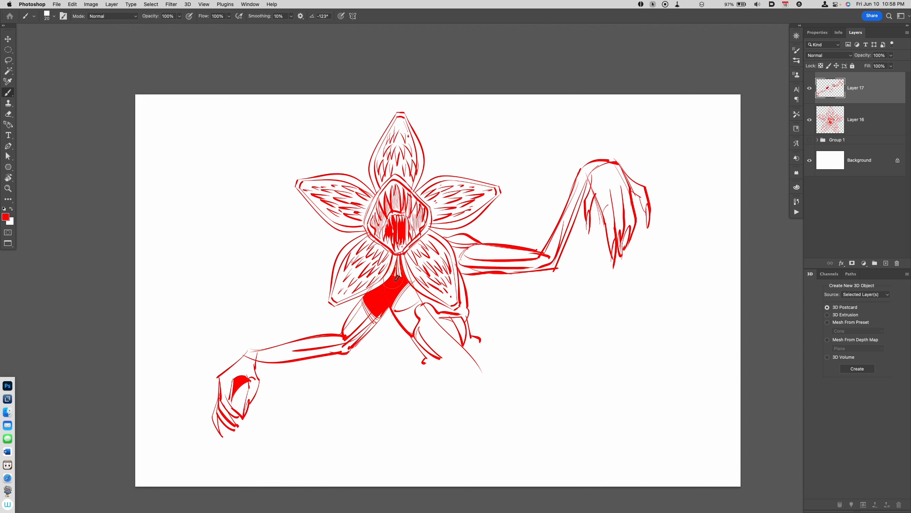
left_click_drag(397, 277, 403, 293)
Step: Merge the body and flower layers and scale the whole creature down about its centre to make room for legs
key("super+t")
key("Escape")
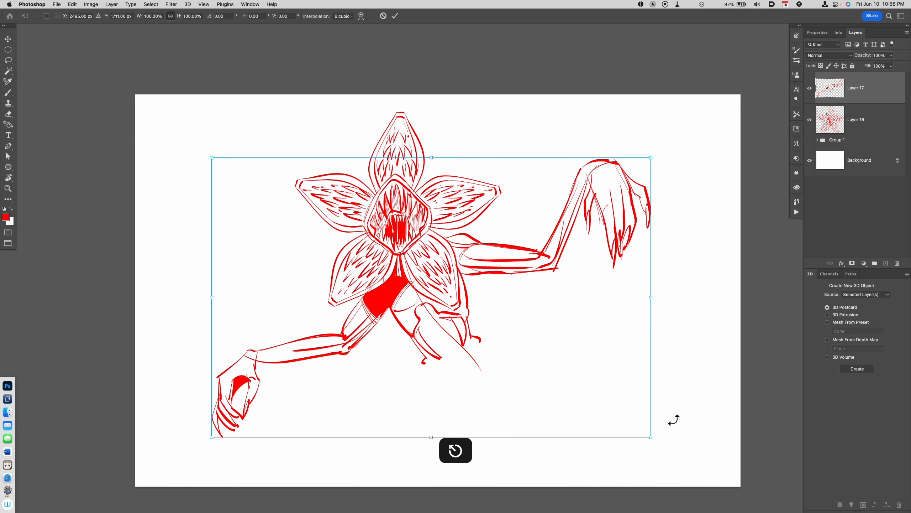
left_click(861, 129, "shift")
key("super+e")
key("super+t")
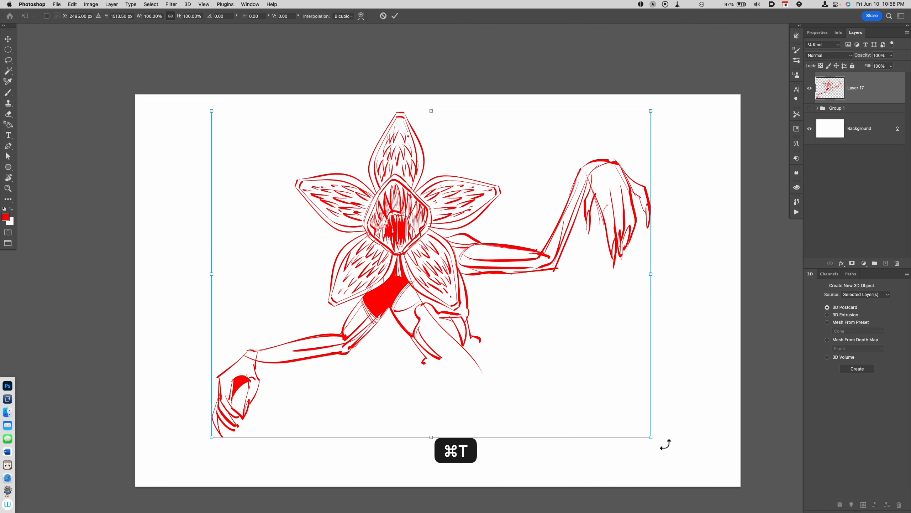
left_click_drag(654, 437, 614, 410)
key("Return")
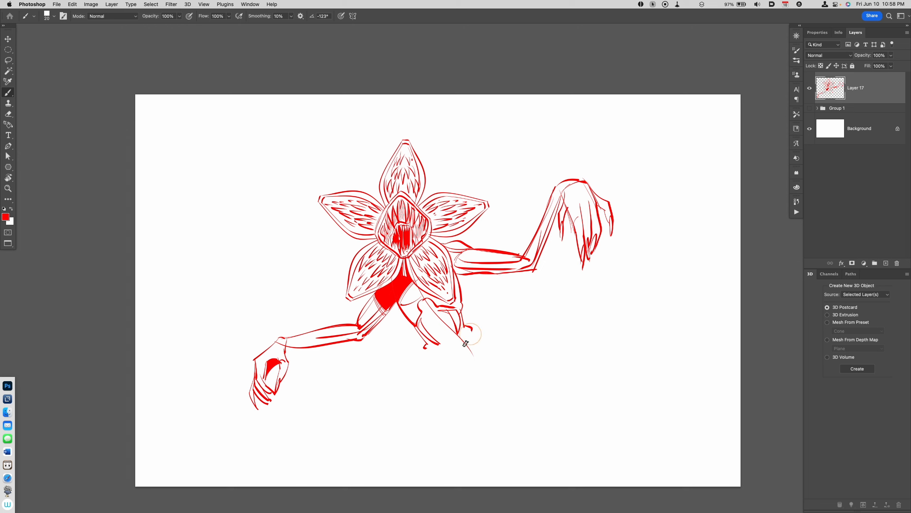
Step: Sketch the bent front leg in light lines, with the thigh, knee, shin and a flat foot
mouse_move(466, 344)
left_mouse_down()
mouse_move(381, 409)
mouse_move(415, 366)
mouse_move(368, 398)
mouse_move(405, 468)
left_mouse_up()
left_click_drag(381, 403, 432, 478)
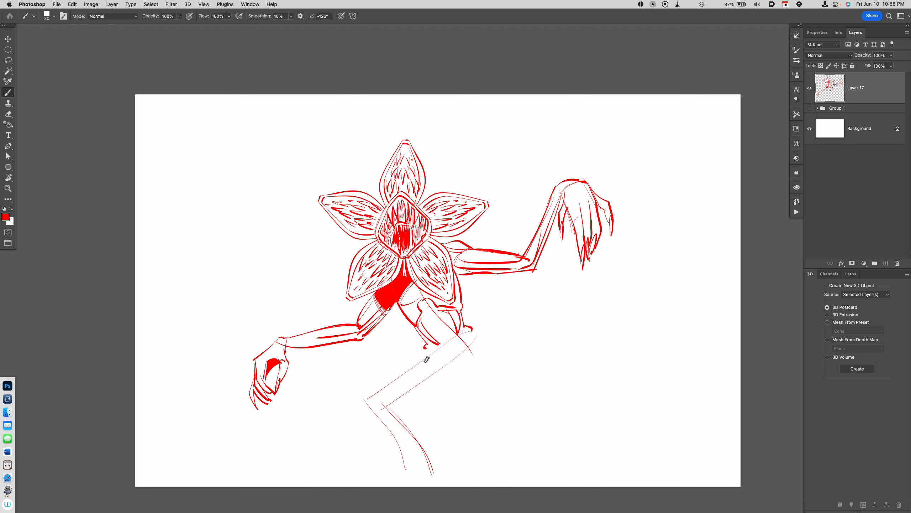
left_click_drag(438, 346, 363, 397)
mouse_move(404, 445)
left_mouse_down()
mouse_move(381, 468)
mouse_move(351, 475)
mouse_move(430, 473)
left_mouse_up()
left_click_drag(359, 480, 435, 471)
Step: Sketch the rear leg with its foot in light lines and draw a horizontal ground line beneath each foot
left_click_drag(467, 332, 473, 417)
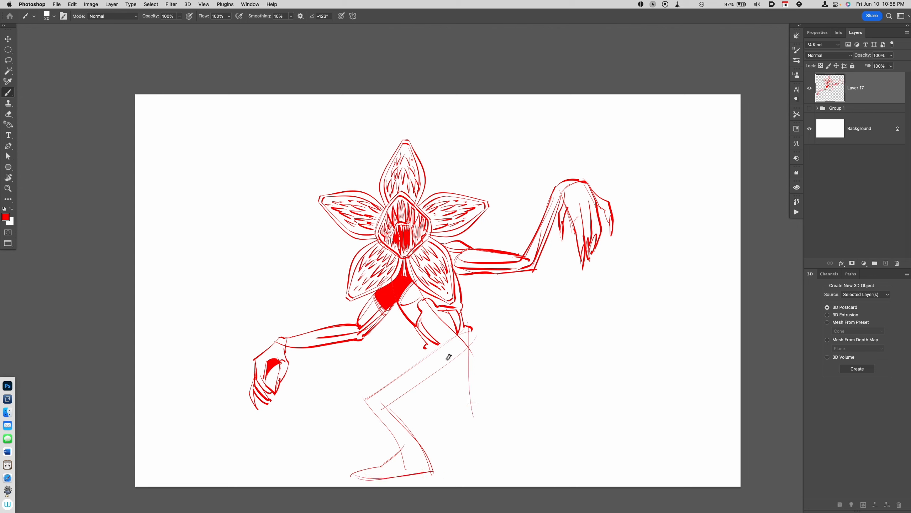
left_click_drag(446, 352, 466, 415)
mouse_move(449, 370)
left_mouse_down()
mouse_move(466, 415)
mouse_move(508, 432)
mouse_move(507, 463)
mouse_move(485, 455)
mouse_move(512, 457)
mouse_move(522, 428)
mouse_move(515, 453)
left_mouse_up()
key("super+z")
left_click_drag(379, 458, 581, 457)
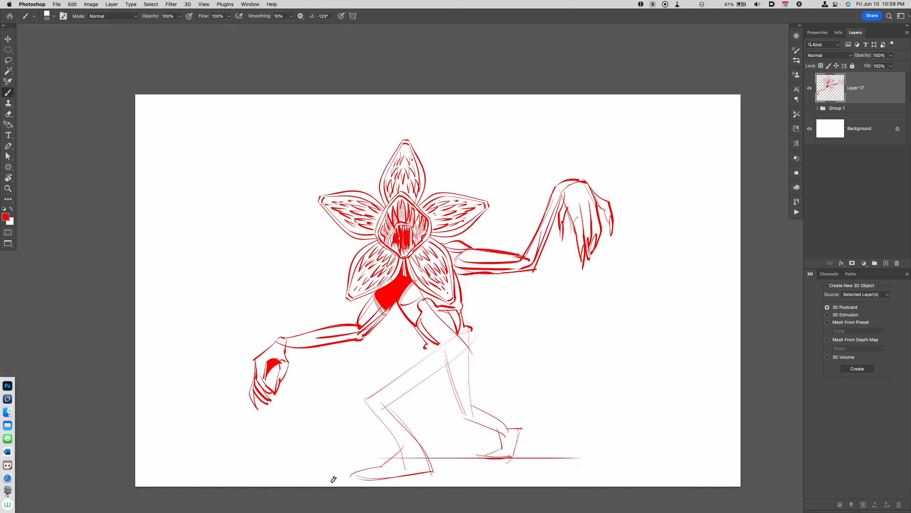
left_click_drag(328, 476, 617, 476)
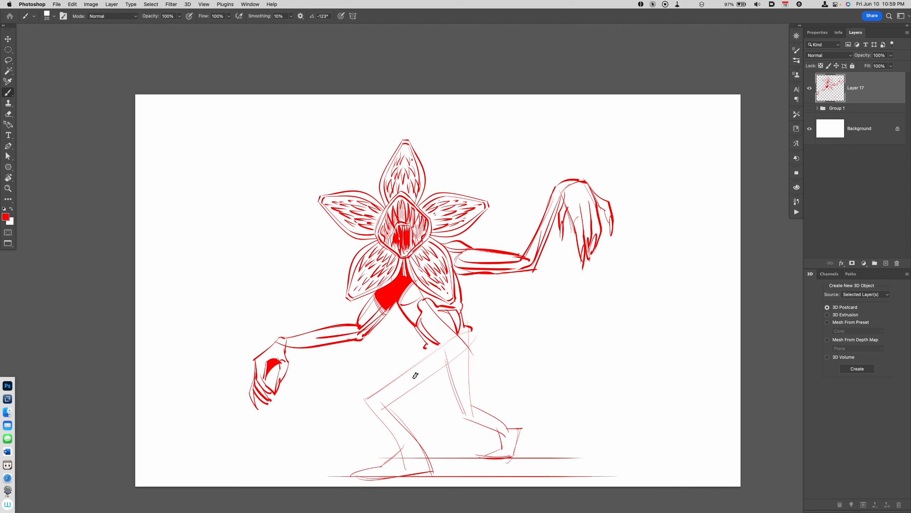
Step: Trace the front leg's thigh, knee and shin contours with bolder lines
left_click_drag(457, 334, 366, 399)
key("super+z")
left_click_drag(447, 343, 367, 399)
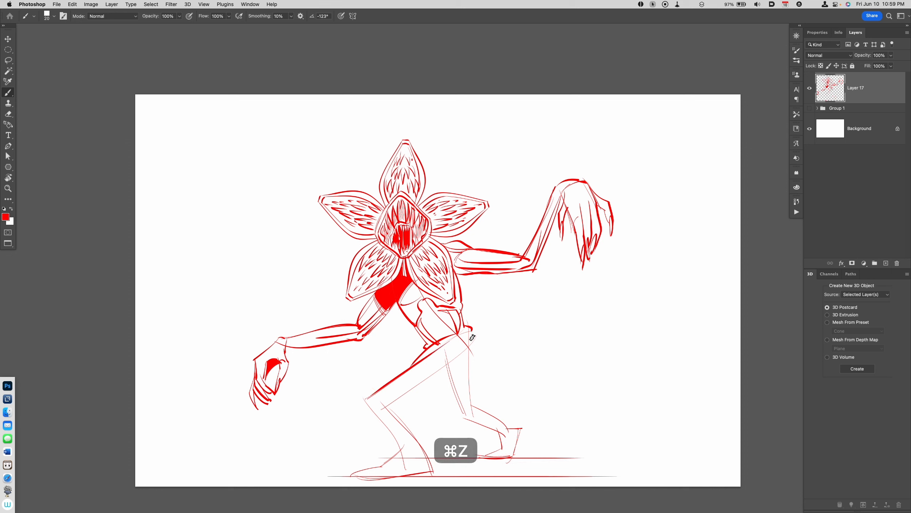
mouse_move(472, 339)
left_mouse_down()
mouse_move(392, 413)
mouse_move(366, 404)
mouse_move(384, 406)
mouse_move(436, 477)
left_mouse_up()
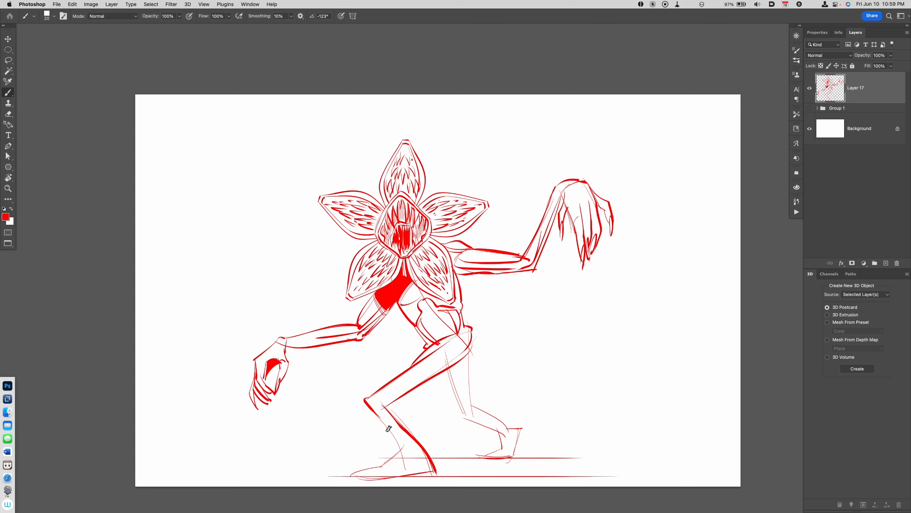
left_click_drag(375, 411, 401, 470)
Step: Draw the front foot's heel and clawed toes in bold lines and add an inner contour along the shin
left_click_drag(431, 465, 446, 477)
left_click_drag(391, 467, 360, 480)
key("super+z")
mouse_move(360, 481)
left_mouse_down()
mouse_move(383, 479)
mouse_move(377, 467)
left_mouse_up()
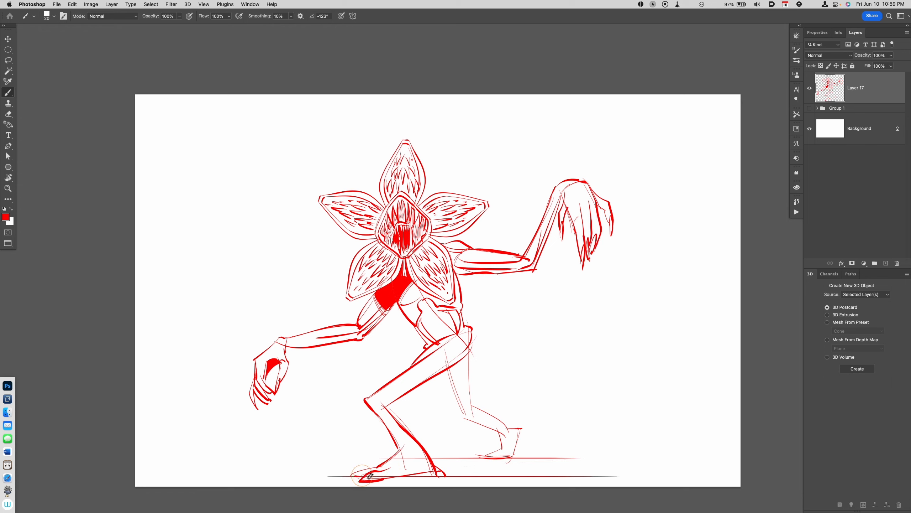
mouse_move(379, 468)
left_mouse_down()
mouse_move(353, 472)
mouse_move(360, 479)
mouse_move(340, 477)
left_mouse_up()
mouse_move(381, 409)
left_mouse_down()
mouse_move(400, 447)
mouse_move(427, 468)
left_mouse_up()
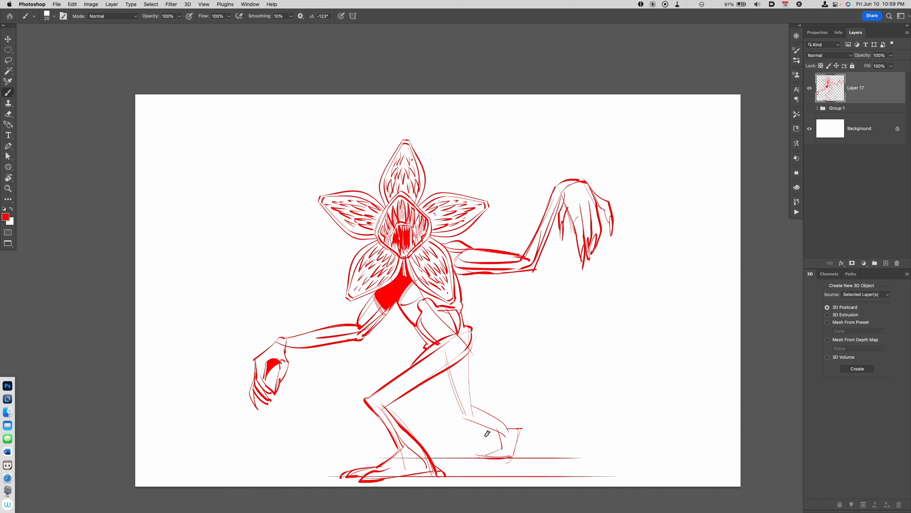
Step: Trace the rear leg in bold lines and draw its ankle, heel and clawed toes
left_click_drag(474, 345, 472, 407)
mouse_move(464, 359)
left_mouse_down()
mouse_move(466, 417)
mouse_move(513, 430)
mouse_move(506, 434)
mouse_move(522, 428)
mouse_move(517, 452)
mouse_move(472, 457)
mouse_move(489, 455)
mouse_move(487, 466)
left_mouse_up()
left_click_drag(486, 466, 514, 456)
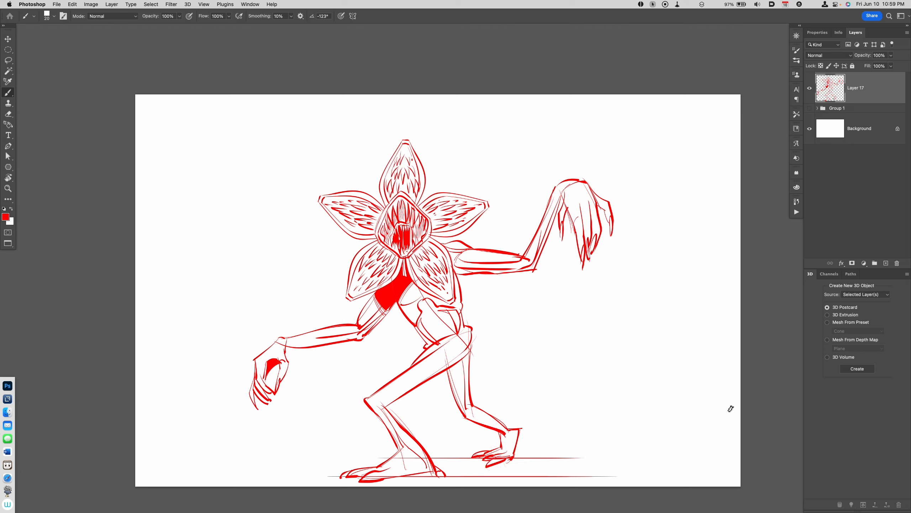
Step: Add contour lines to the front thigh and shade the rear thigh solid red
mouse_move(404, 382)
left_mouse_down()
mouse_move(474, 337)
mouse_move(417, 386)
left_mouse_up()
left_click_drag(470, 337, 467, 411)
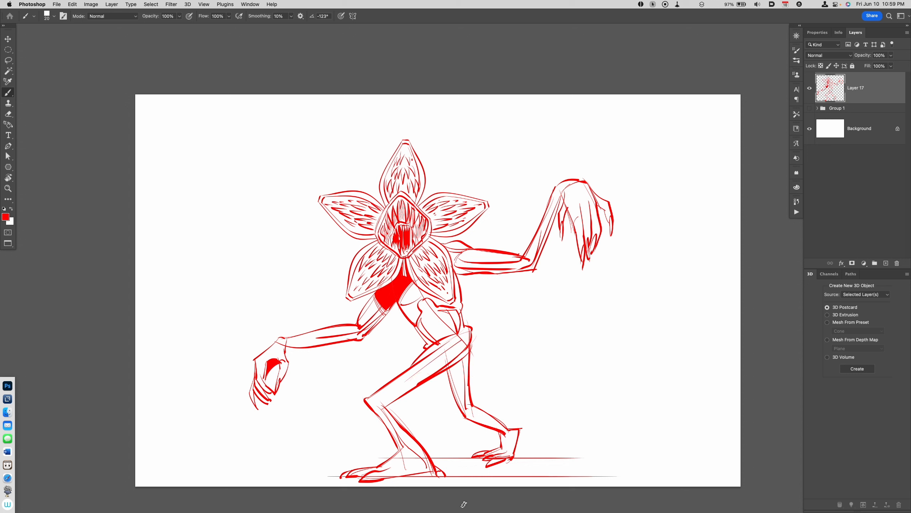
left_click_drag(464, 356, 462, 408)
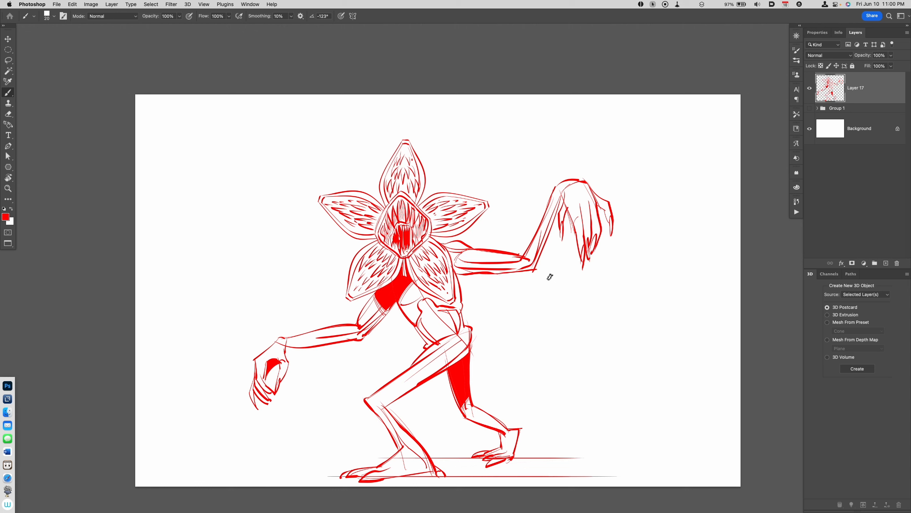
Step: Outline a cast shadow on the ground between the two feet and fill it with red
left_click(523, 459)
left_click(522, 461)
key("g")
left_click(464, 474)
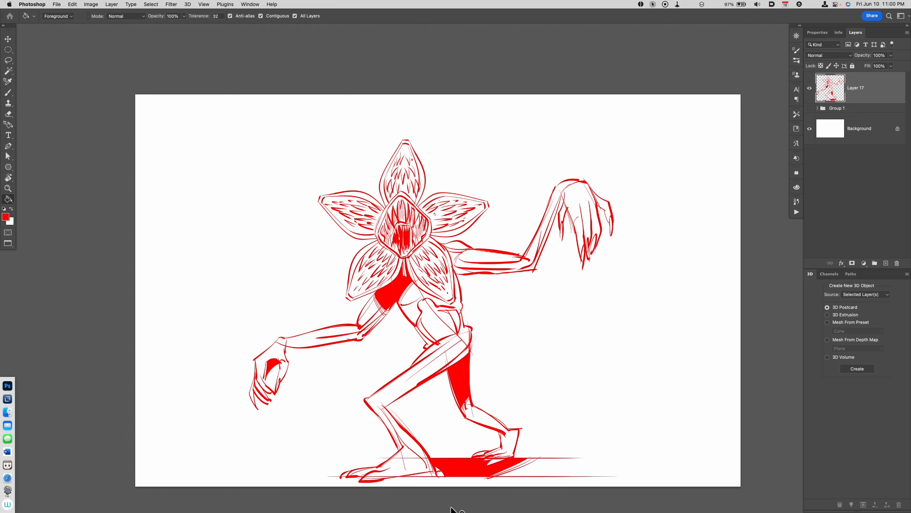